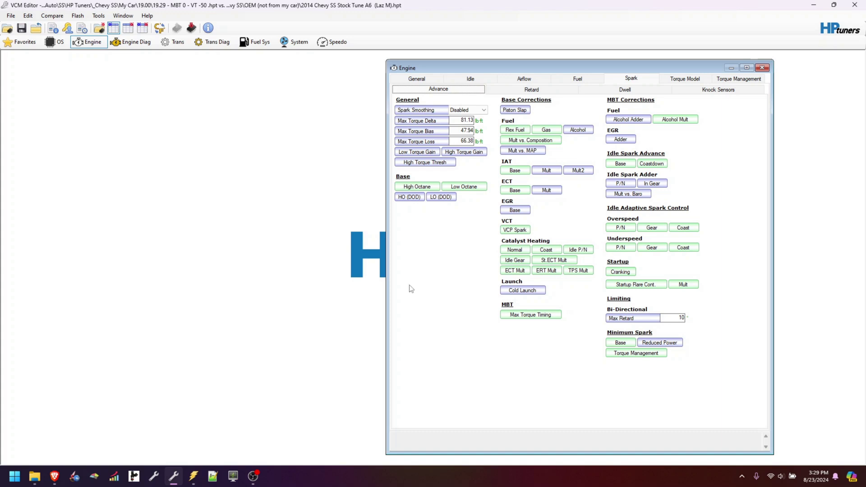
- Open the Max Torque Timing table and examine the comparison file's values at 400–1,200 rpm from 0.00 to 0.32 g
left_click(524, 315)
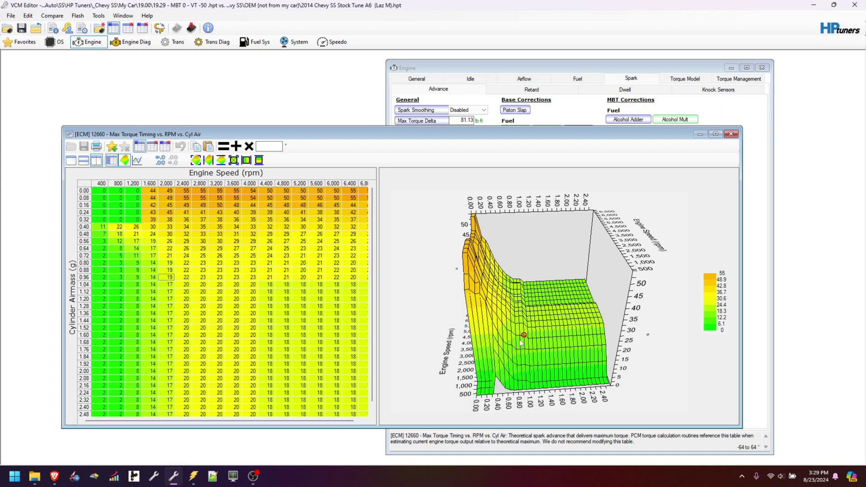
left_click_drag(525, 320, 544, 330)
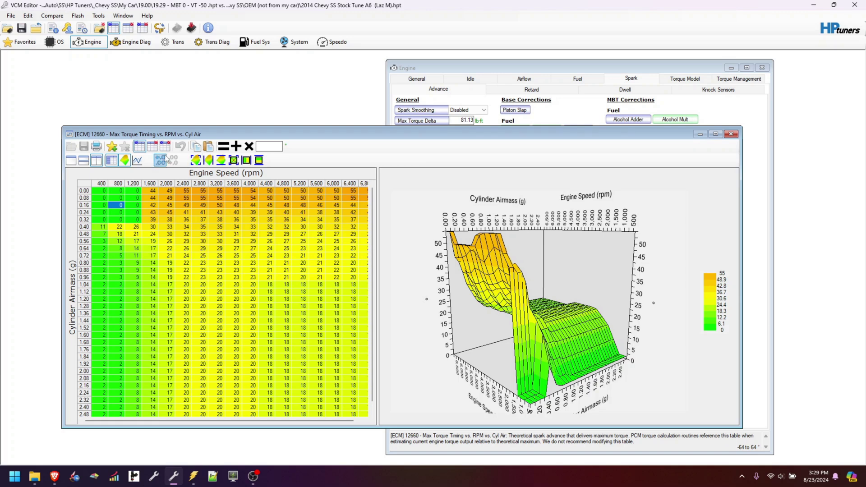
left_click(153, 147)
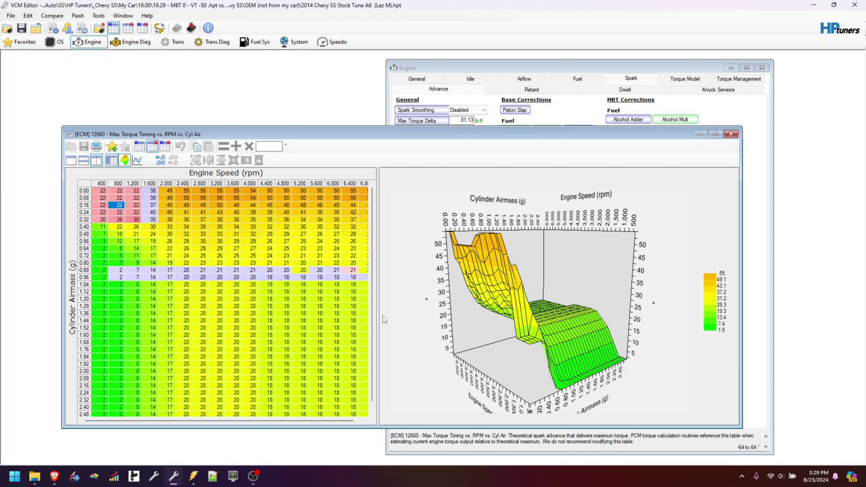
left_click_drag(515, 334, 447, 311)
left_click_drag(103, 190, 136, 214)
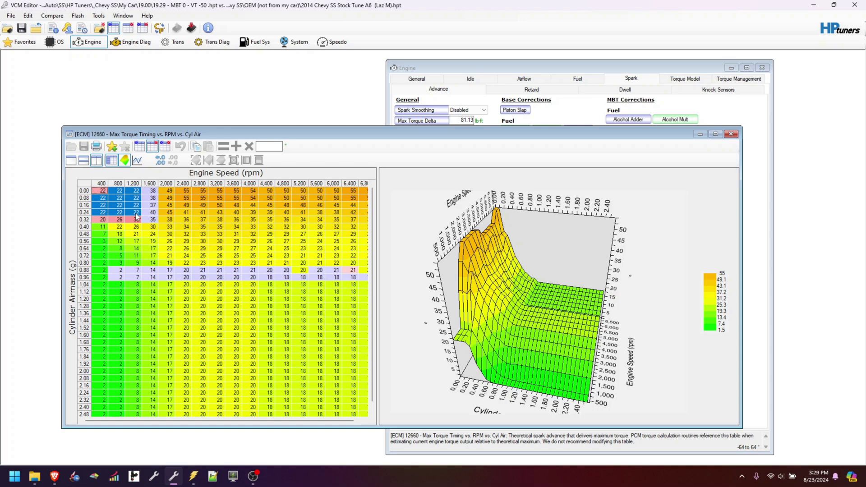
left_click(170, 227)
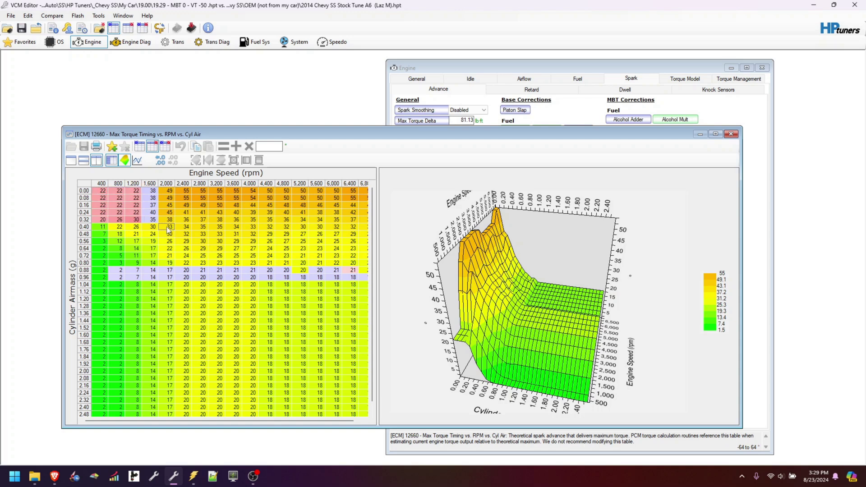
left_click_drag(100, 212, 200, 212)
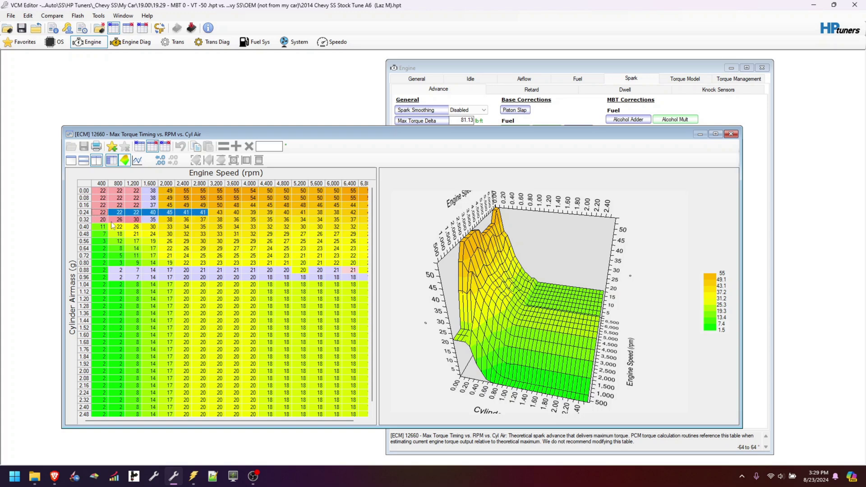
left_click_drag(102, 221, 138, 221)
- Return Max Torque Timing to the current tune's values and inspect its low-rpm, low-airmass region on the 3D surface
left_click(140, 147)
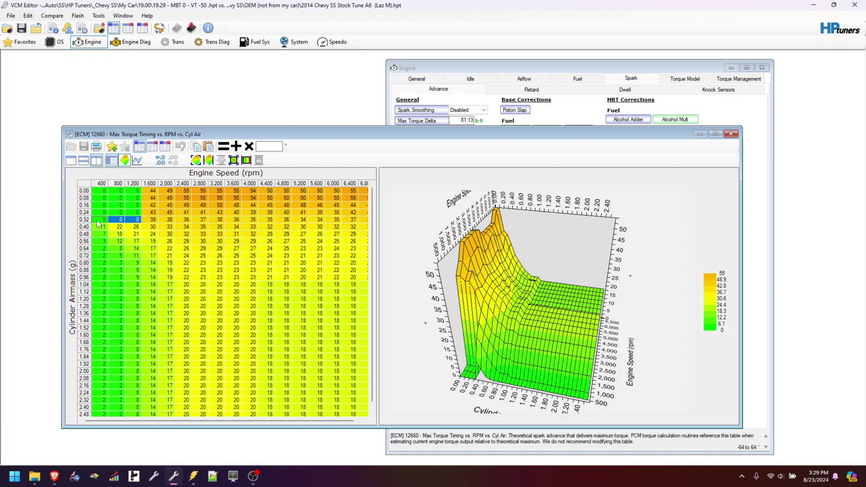
left_click_drag(448, 281, 526, 351)
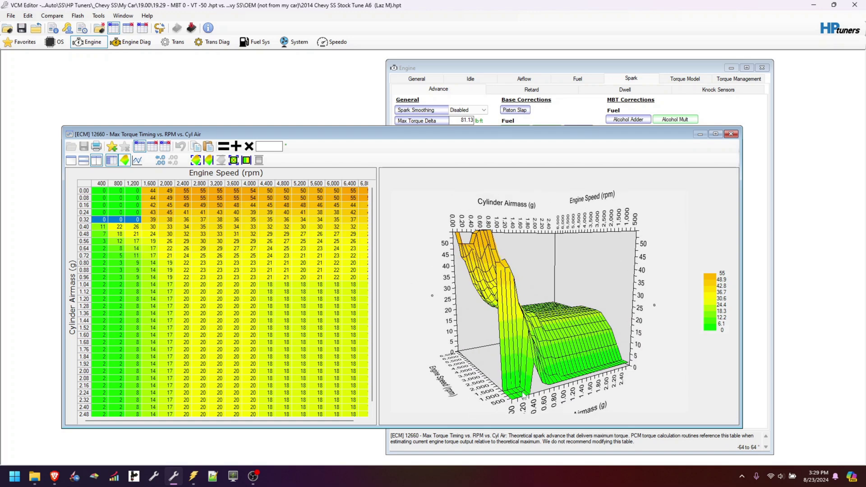
left_click(519, 397)
left_click(515, 392)
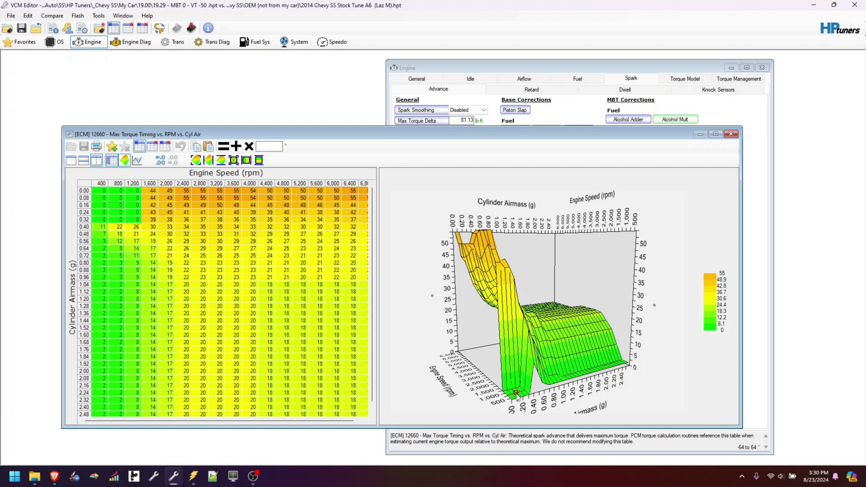
left_click_drag(517, 398, 548, 373)
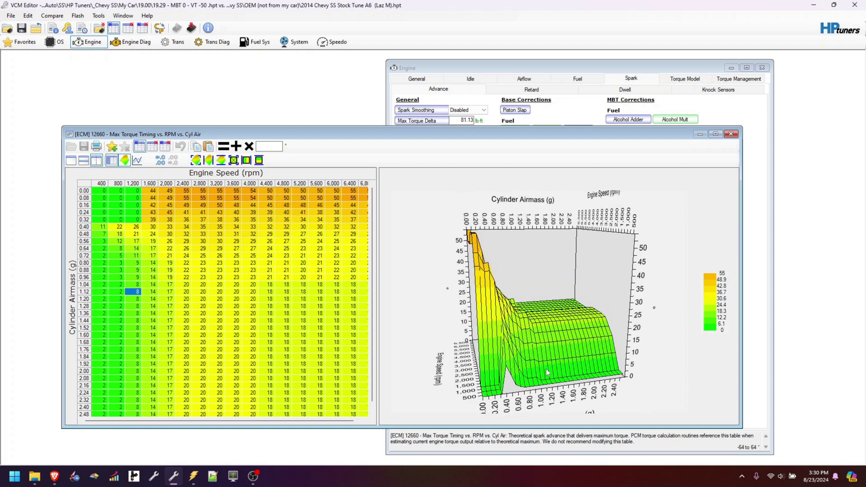
left_click(475, 350)
- Switch to VCM Scanner and read the idle log's spark, torque and airflow channels at several points in time
left_click(193, 475)
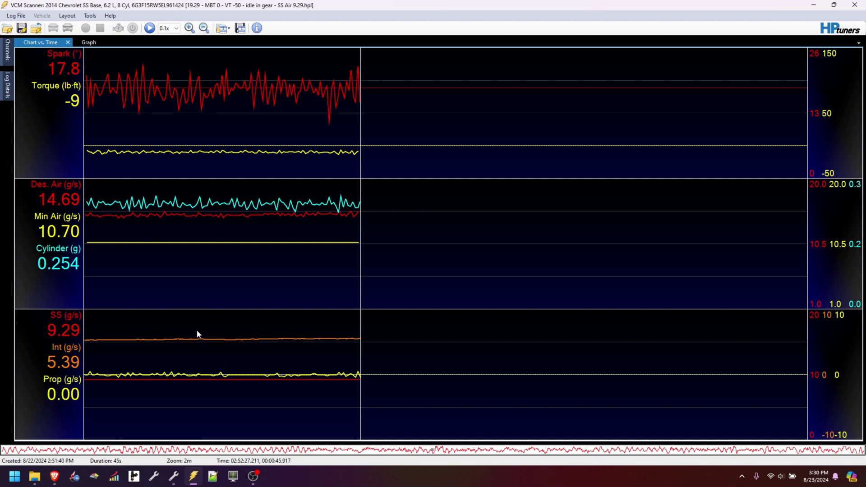
left_click_drag(204, 338, 232, 342)
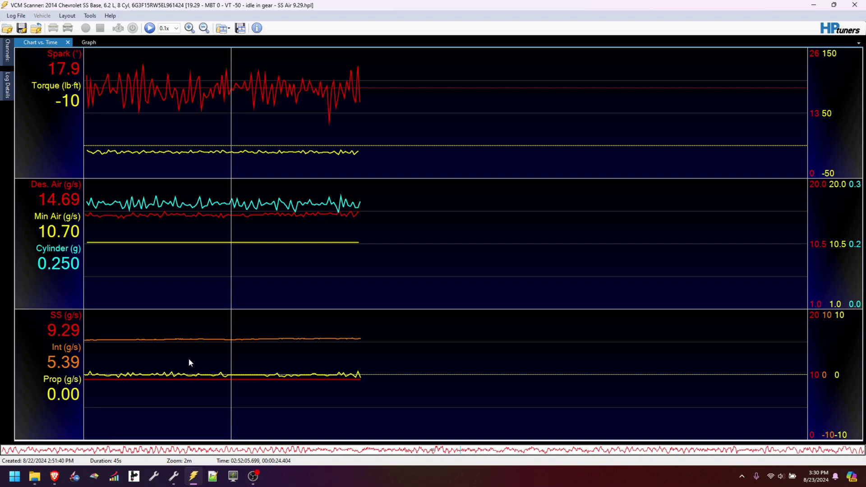
left_click_drag(122, 378, 193, 396)
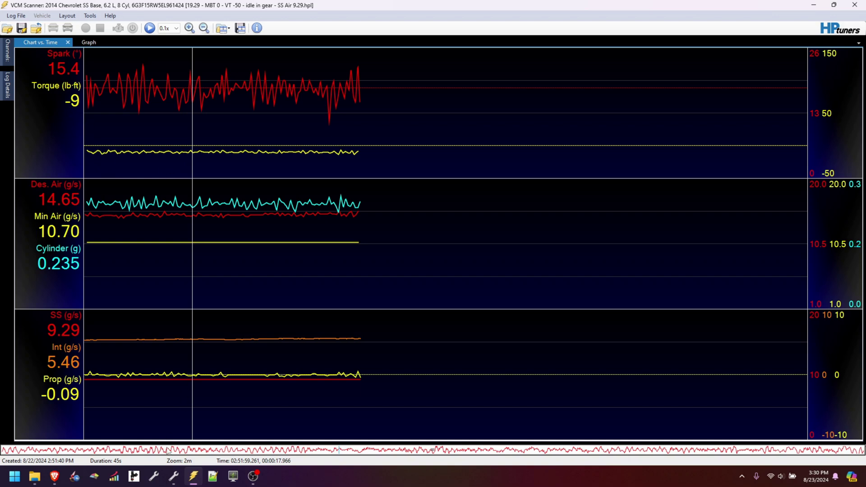
- Switch back to VCM Editor and open the Virtual Torque tables in a maximized window
left_click(174, 476)
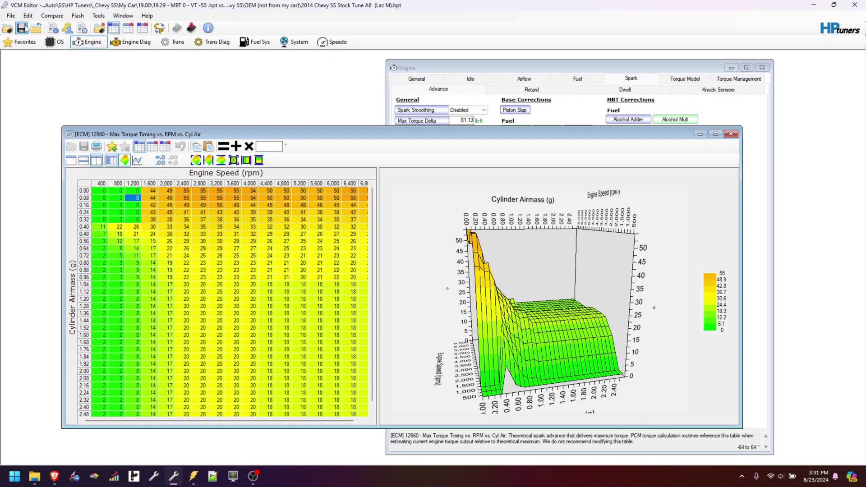
left_click(28, 15)
left_click(59, 62)
double_click(471, 111)
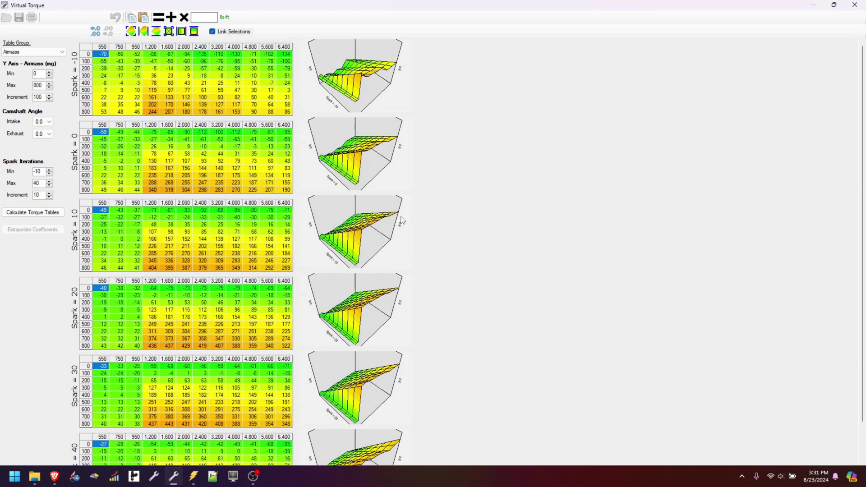
- Examine the Spark = 0 virtual torque surface and its cells at 550–950 rpm, focusing on the 200 and 300 mg rows
left_click_drag(383, 162, 354, 181)
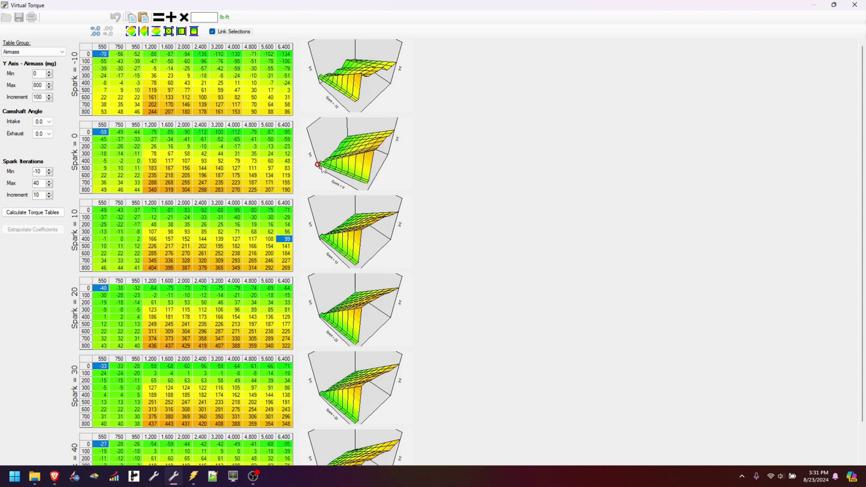
left_click(346, 175)
left_click_drag(136, 132, 90, 196)
left_click(152, 176)
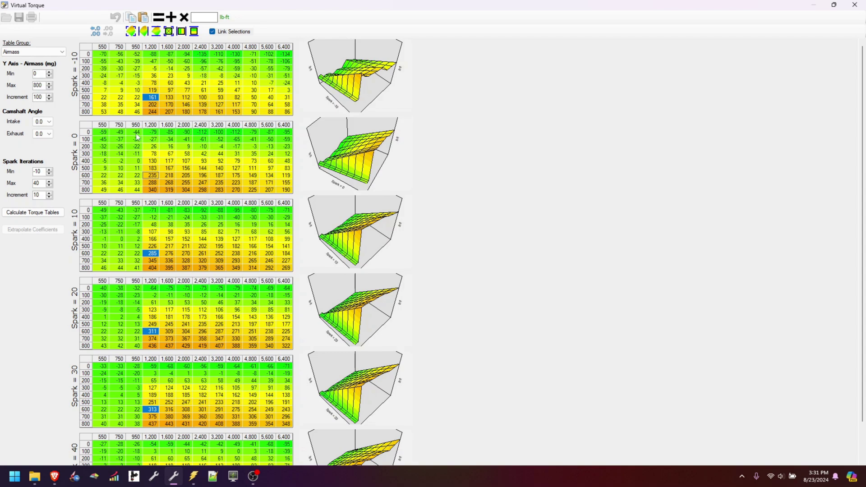
left_click_drag(136, 161, 100, 193)
left_click(111, 180)
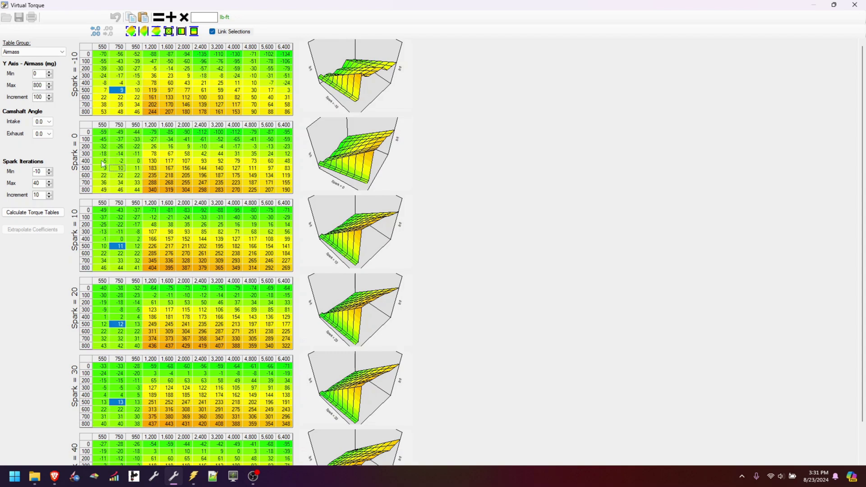
left_click_drag(100, 147, 137, 157)
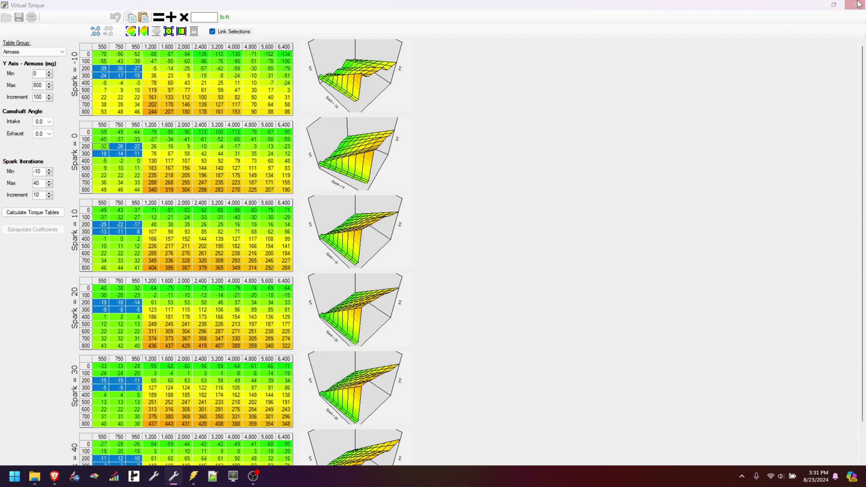
- Close Virtual Torque and recheck the 19.29 idle log in VCM Scanner
left_click(834, 5)
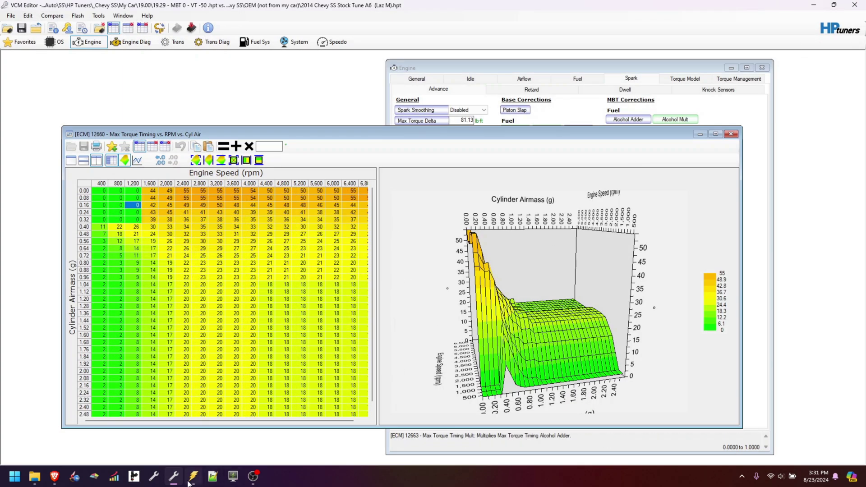
left_click(193, 476)
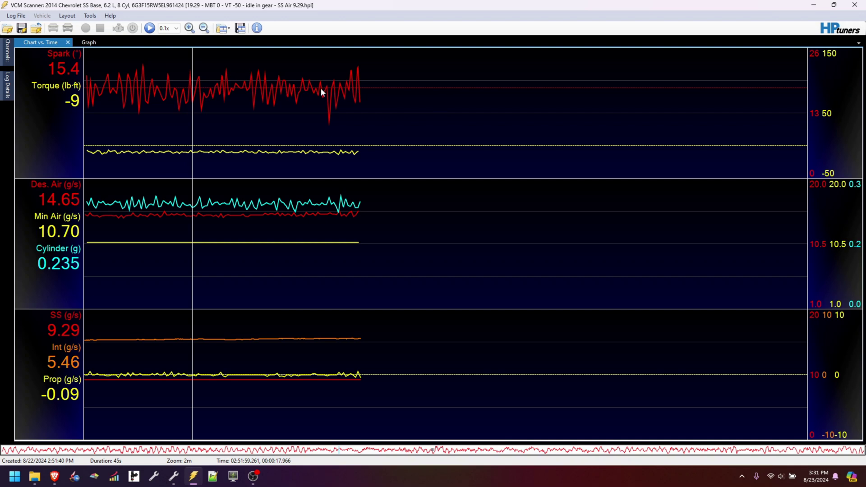
- In VCM Editor, open the tune "19.30 MBT 20 - VT -50.hpt" and load "19.29 - MBT 0 - VT -50 .hpt" as the comparison file
left_click(173, 476)
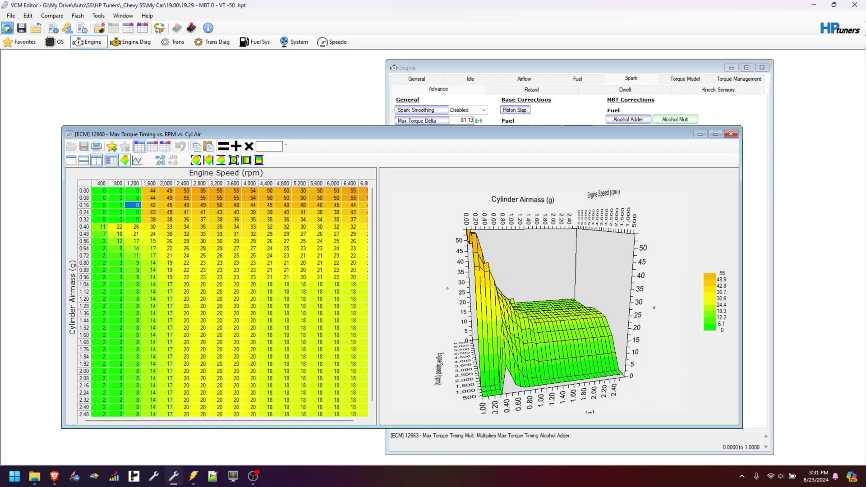
left_click(7, 28)
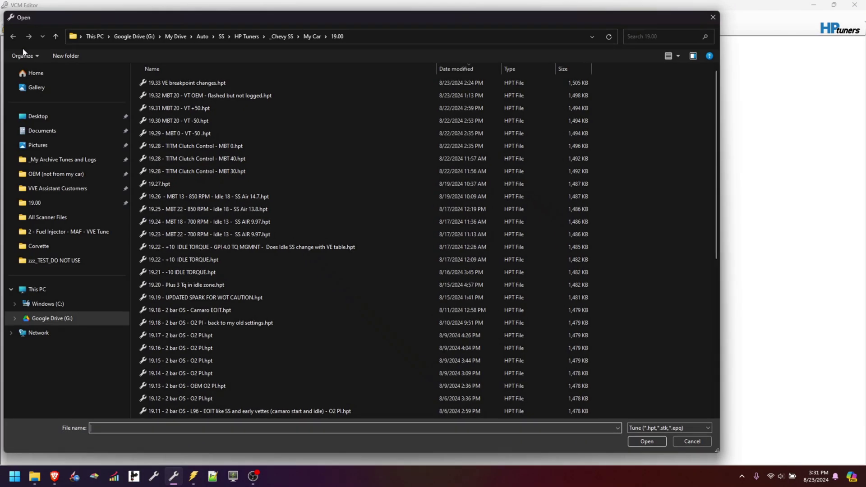
double_click(212, 123)
left_click(51, 17)
left_click(59, 25)
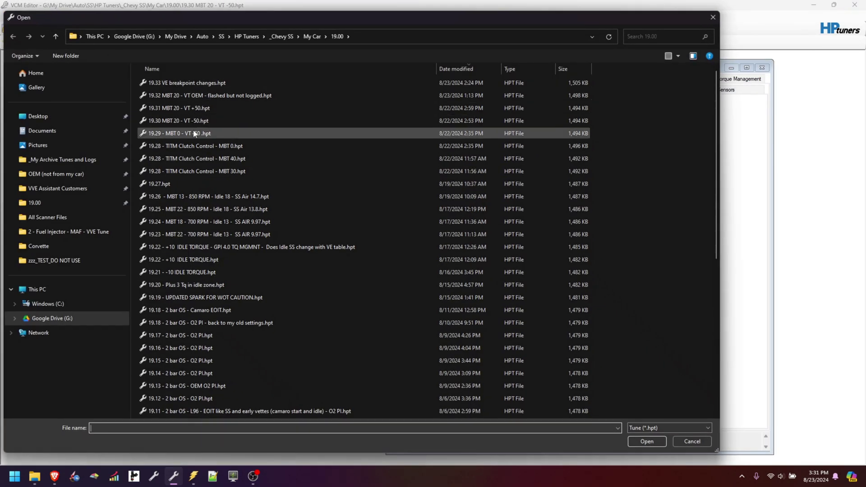
double_click(195, 134)
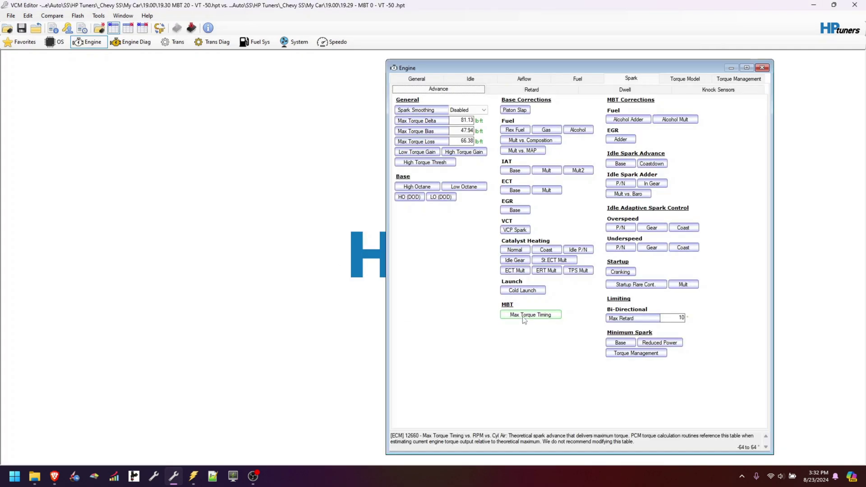
- Review the Max Torque Timing cells at 400–1,200 rpm up to 0.32 g, and bring up the engine's Torque Model coefficients
left_click(523, 315)
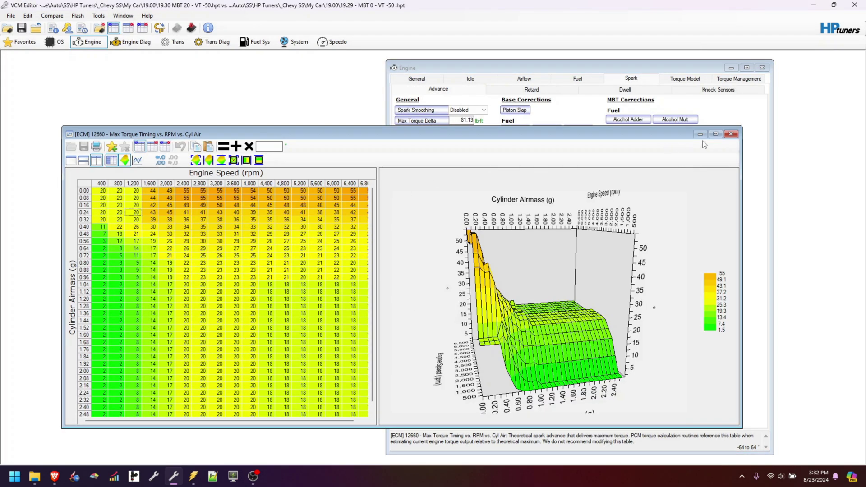
mouse_move(509, 342)
left_mouse_down()
mouse_move(563, 334)
mouse_move(511, 350)
left_mouse_up()
key("Up")
key("Up")
left_click_drag(138, 220, 76, 190)
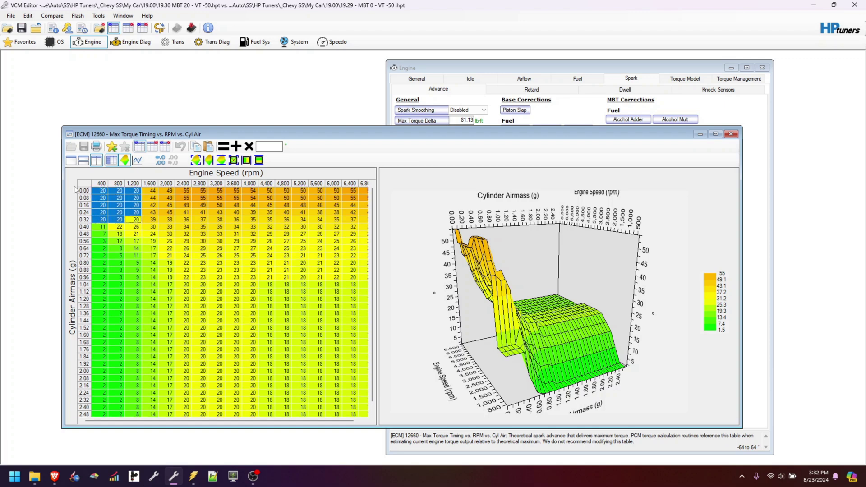
left_click(678, 80)
left_click_drag(492, 117, 453, 111)
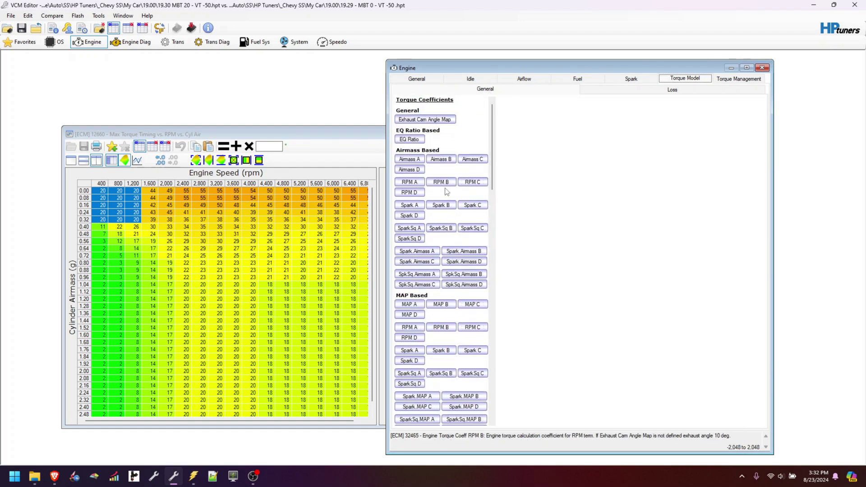
- Switch to VCM Scanner and open the log "19.30 - MBT 20 - VT -50 - idle in gear - SS Air 9.29.hpl"
left_click(194, 476)
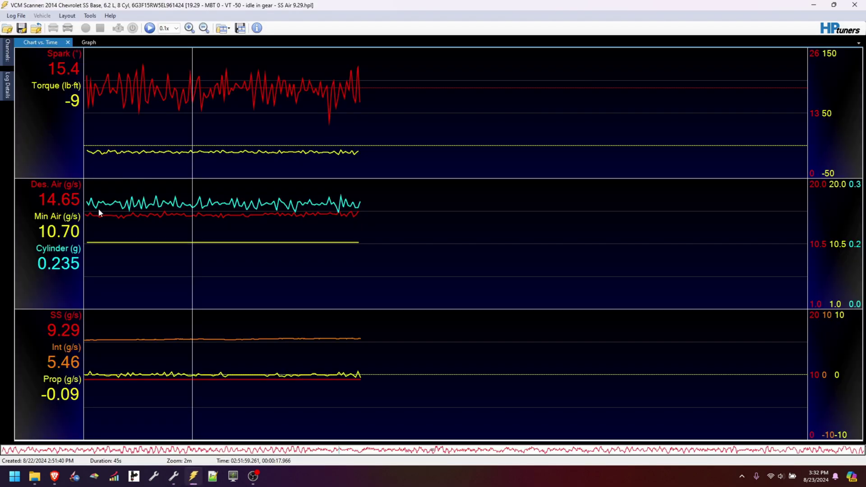
left_click(7, 28)
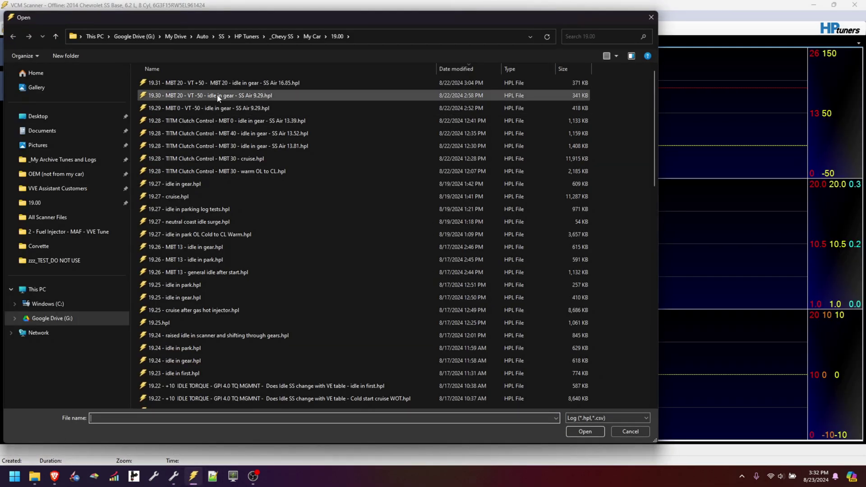
double_click(256, 95)
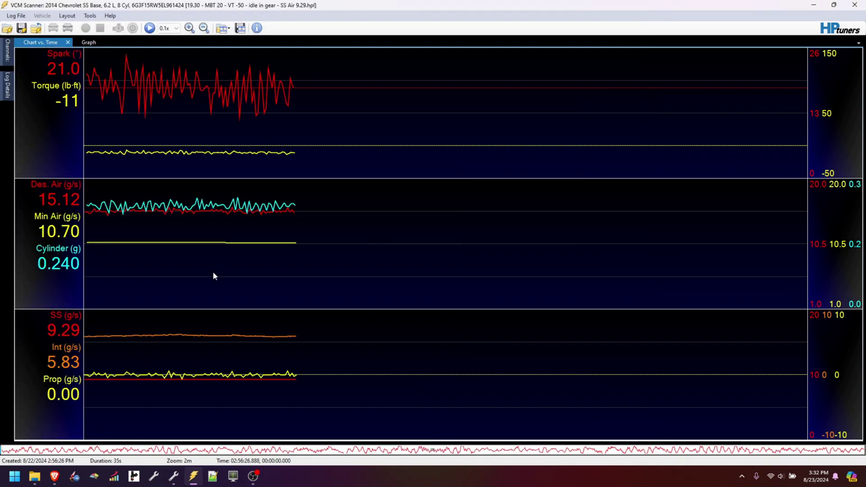
- Read the 19.30 idle log's spark, torque, airflow and integral values at several points in time
left_click_drag(204, 282, 160, 303)
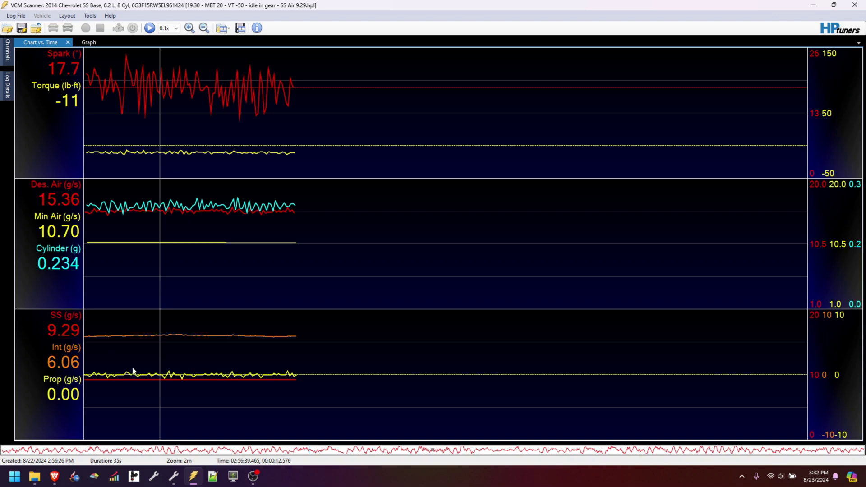
left_click(190, 339)
left_click(279, 343)
left_click(271, 345)
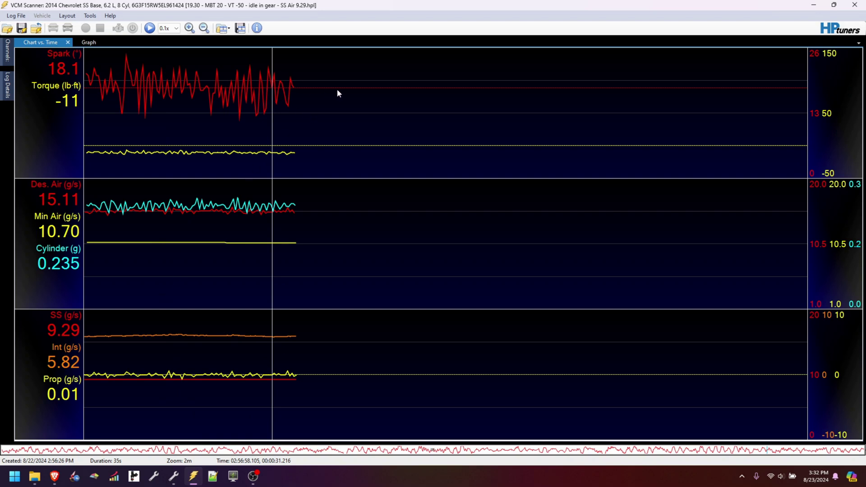
left_click(147, 154)
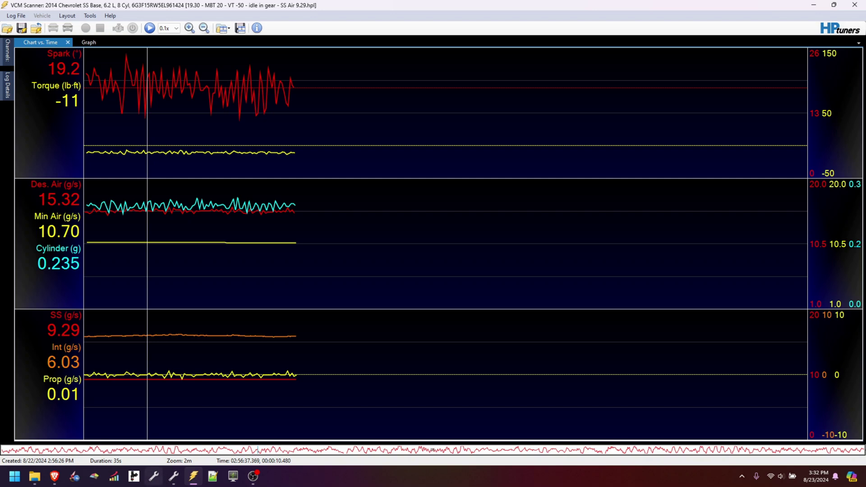
- Switch to VCM Editor, open the tune "19.31 MBT 20 - VT +50.hpt" and load "19.29 - MBT 0 - VT -50 .hpt" as the comparison file
left_click(174, 476)
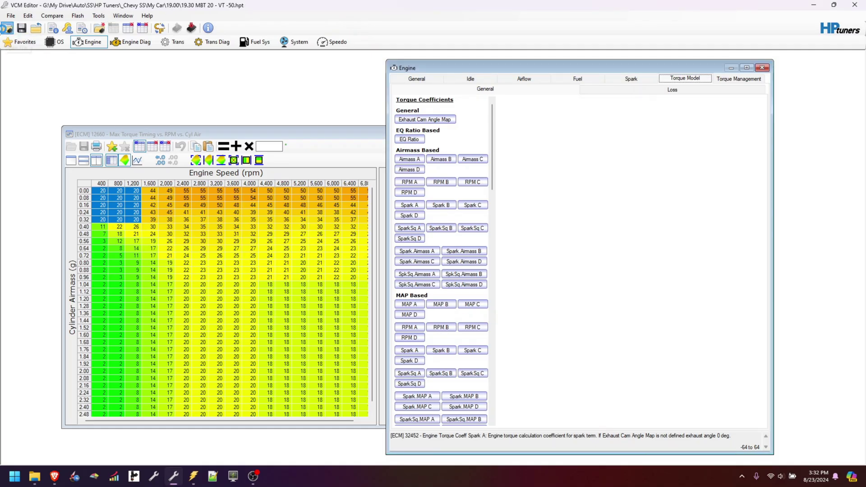
left_click(7, 28)
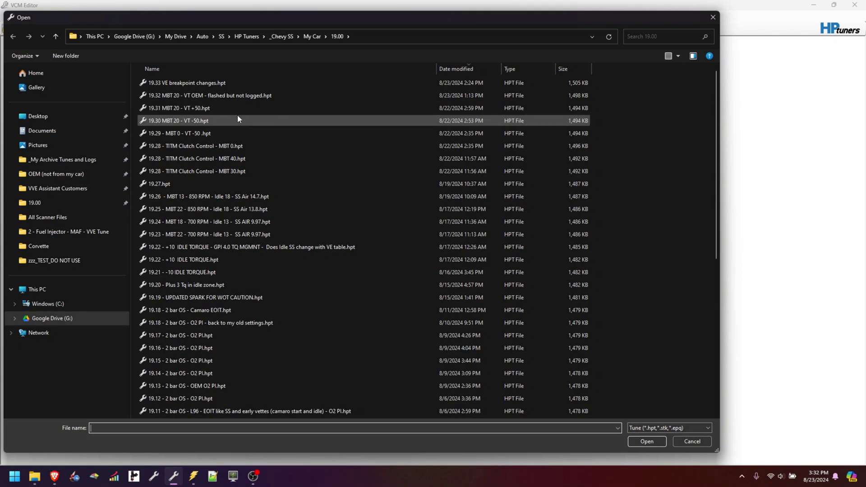
double_click(220, 108)
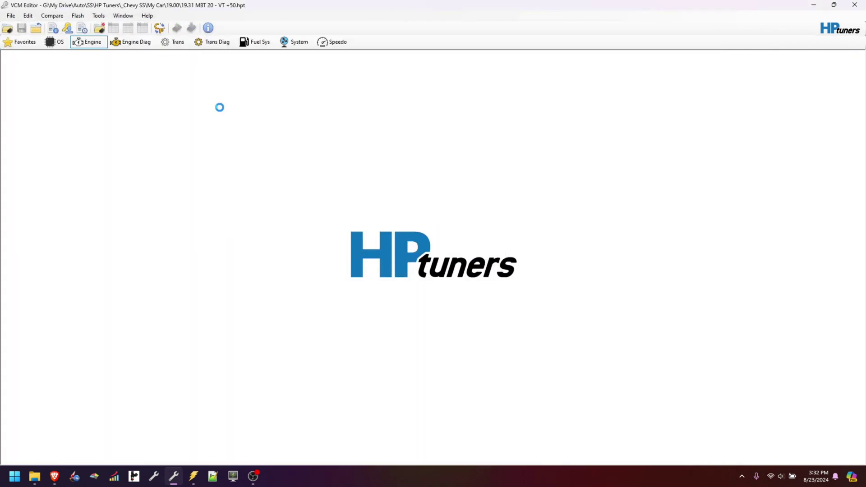
left_click(56, 18)
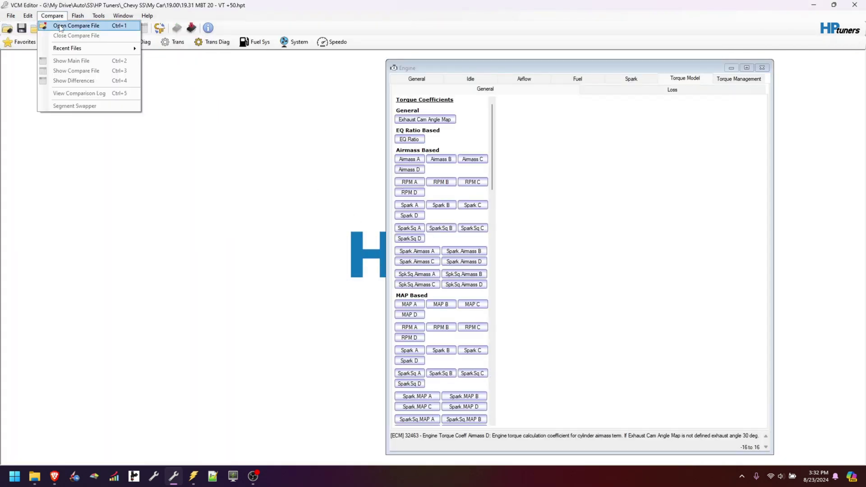
left_click(62, 26)
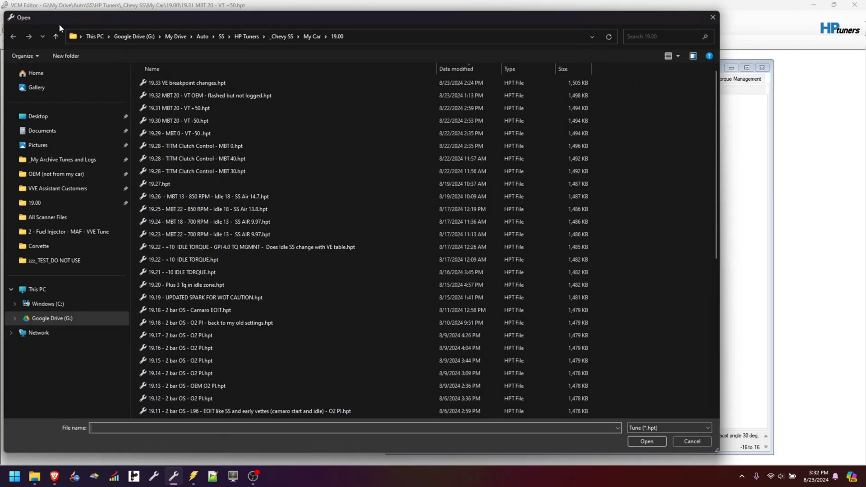
double_click(194, 132)
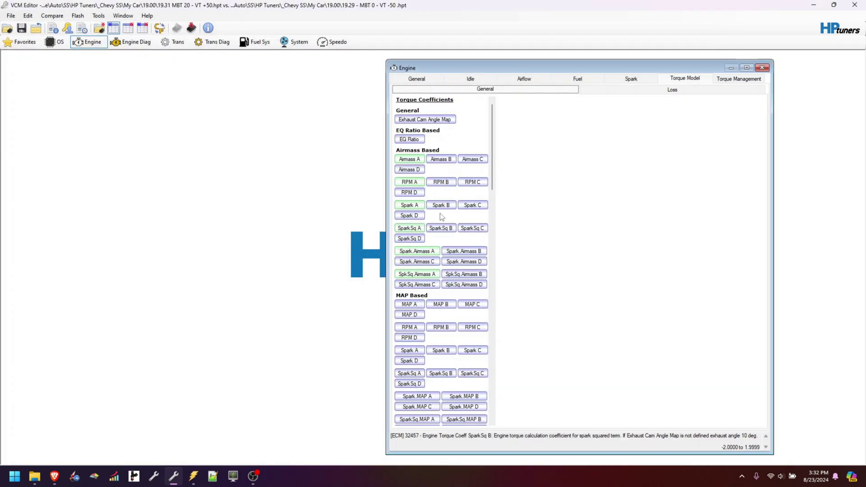
- Bring up the Virtual Torque tables at full size and examine the 0° spark surface from another angle
left_click(30, 16)
left_click(45, 58)
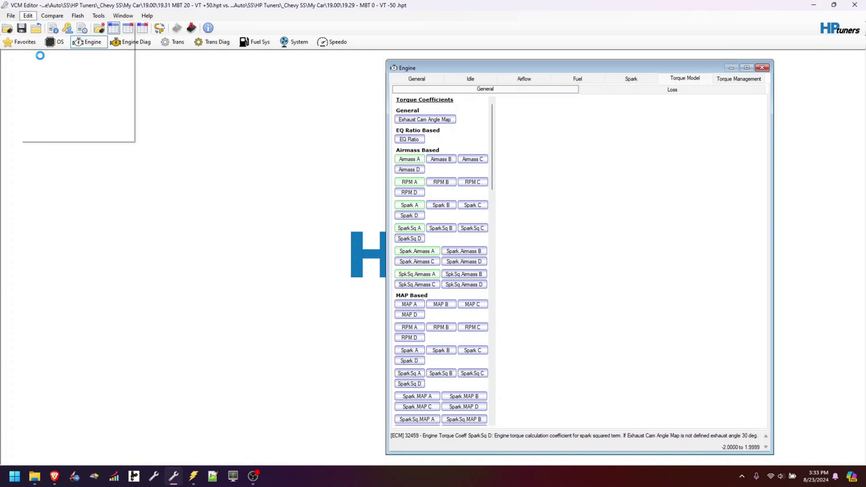
left_click(448, 66)
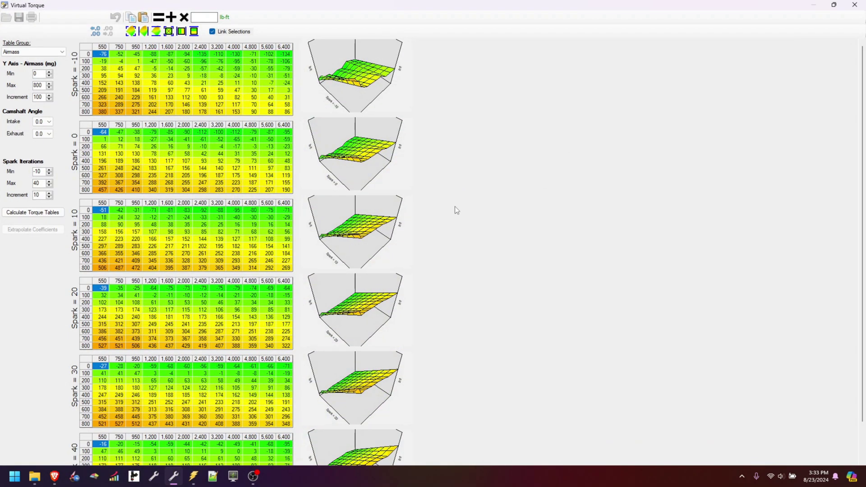
left_click_drag(353, 173, 345, 169)
left_click(329, 153)
left_click(332, 154)
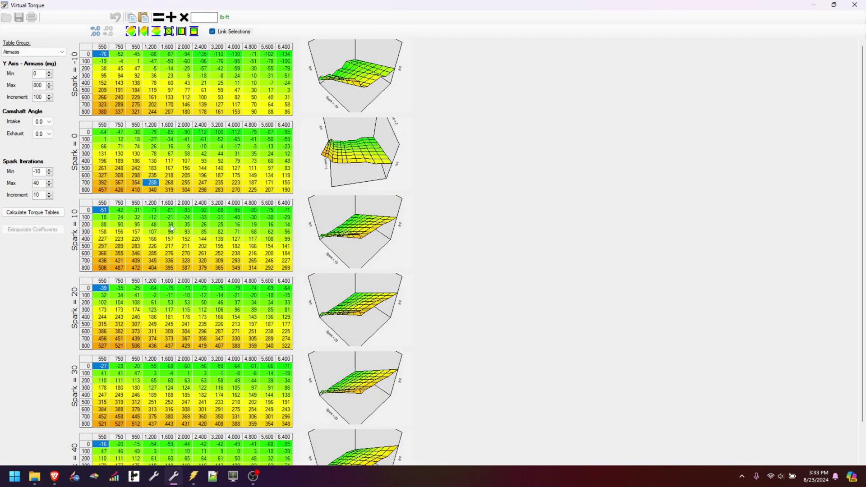
- Examine the 10° spark virtual torque cells at 550–950 rpm and the matching surface, and close the Virtual Torque tables
left_click_drag(133, 263, 101, 210)
left_click(135, 224)
left_click(354, 234)
mouse_move(355, 234)
left_mouse_down()
mouse_move(321, 234)
mouse_move(353, 231)
left_mouse_up()
left_click(321, 235)
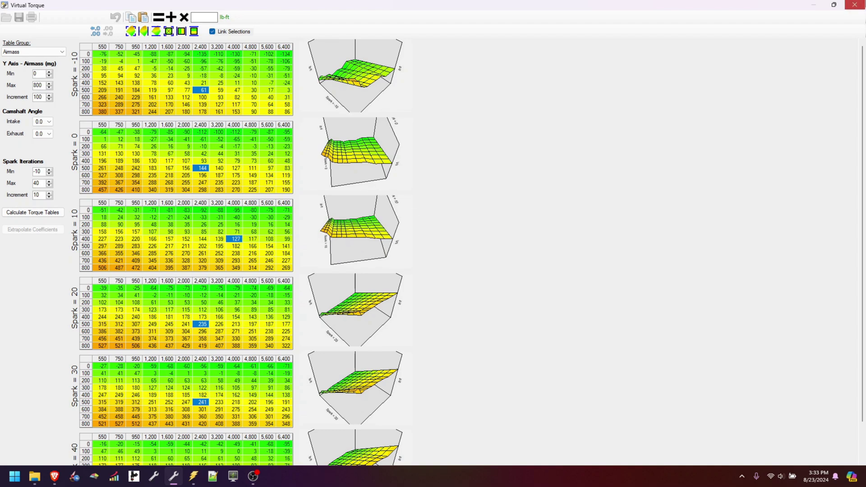
left_click(829, 6)
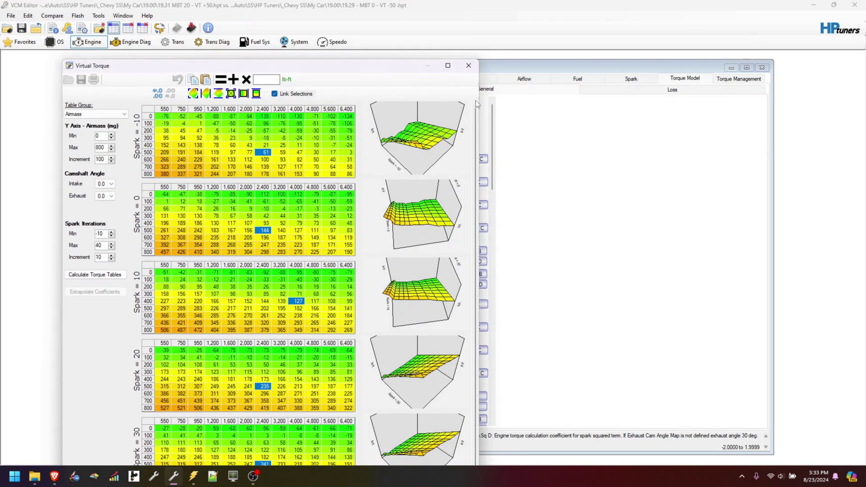
left_click(475, 70)
- Compare the engine's Max Torque Timing table with the comparison file's values at low rpm and low cylinder airmass
left_click(630, 78)
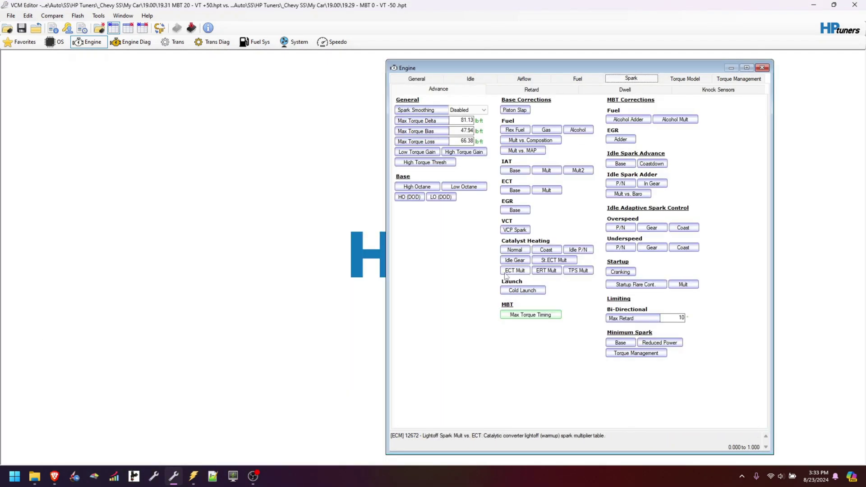
left_click(530, 315)
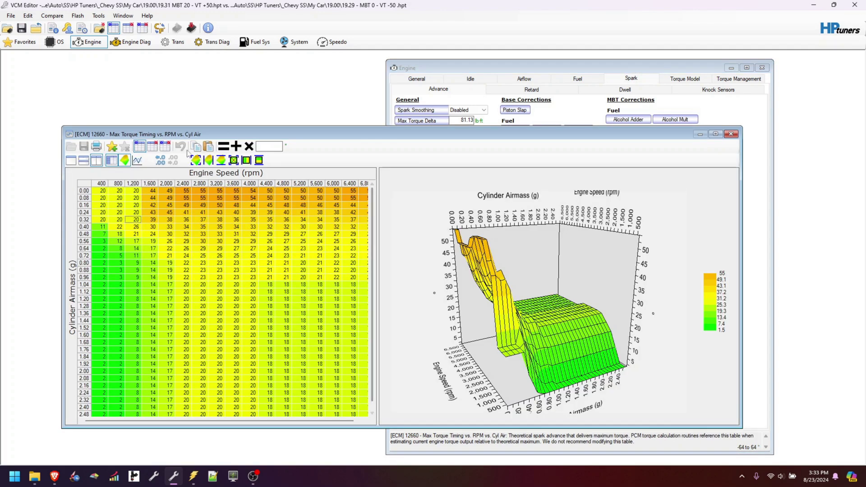
left_click(152, 146)
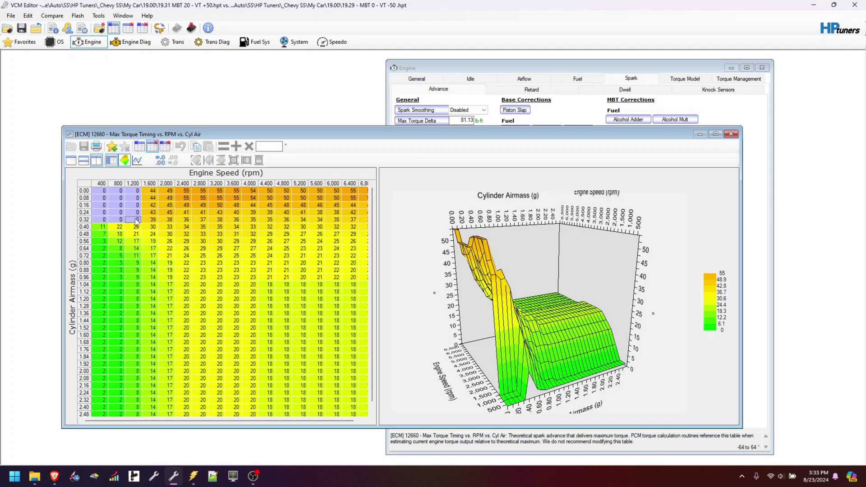
left_click_drag(135, 219, 169, 234)
left_click(135, 197)
left_click(153, 146)
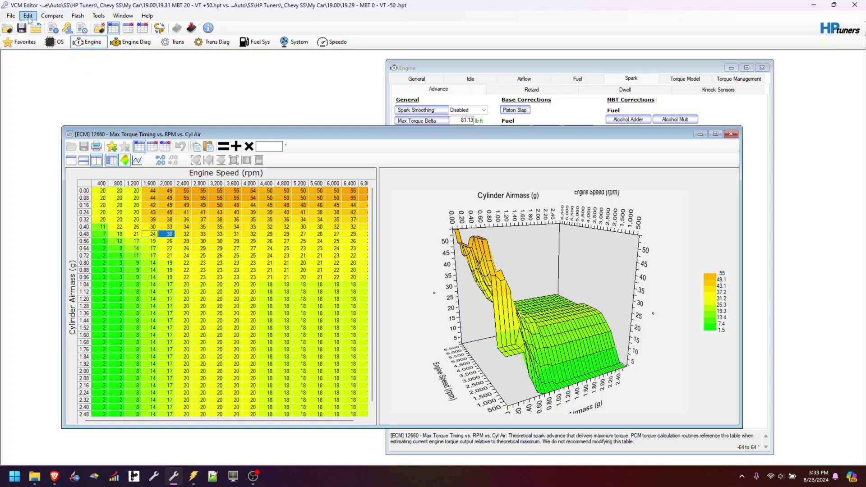
- Load "19.30 MBT 20 - VT -50.hpt" as the comparison file, check the Max Torque Timing table against it, and close the table
left_click(52, 16)
left_click(63, 26)
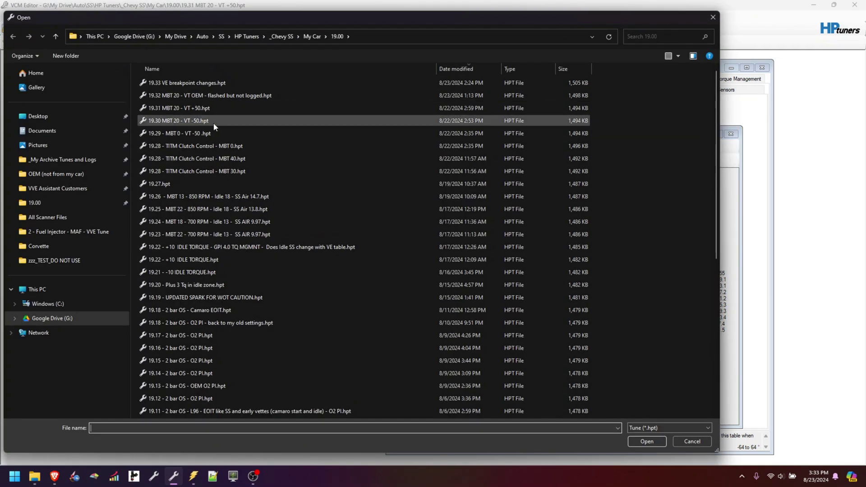
double_click(213, 123)
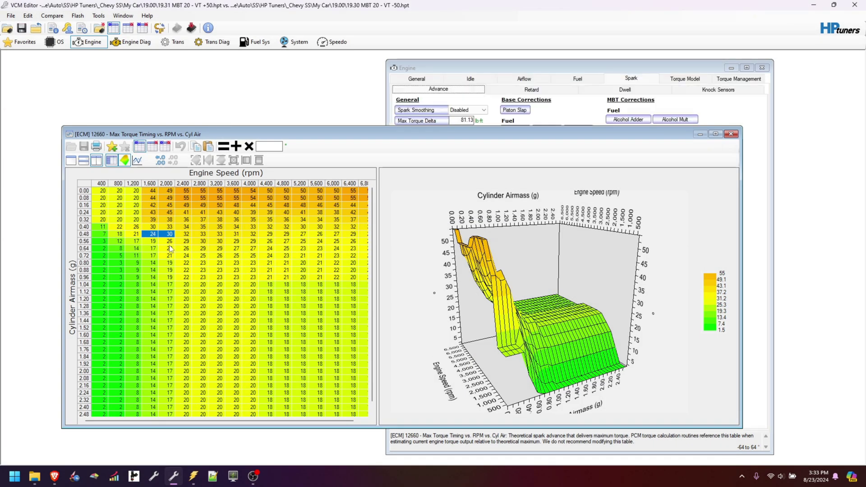
left_click(731, 134)
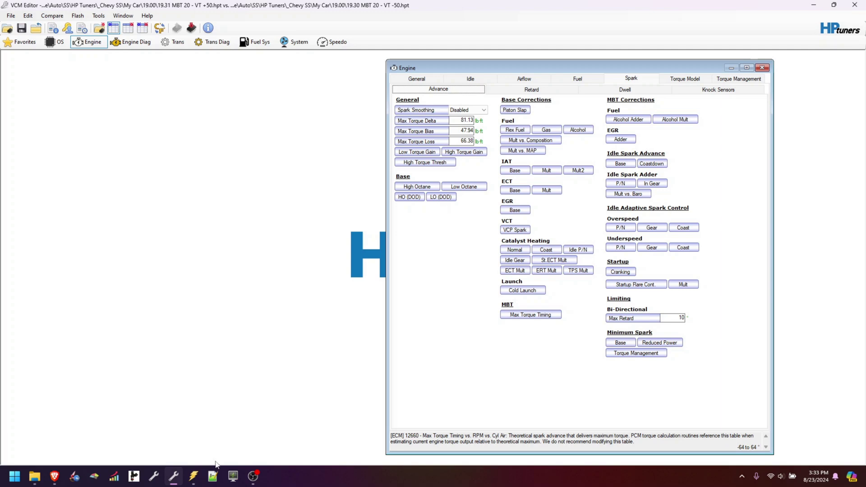
- Switch to VCM Scanner, open the 19.31 "VT +50" idle-in-gear log (SS Air 16.85), and read its spark, torque and airflow values at several times
left_click(193, 476)
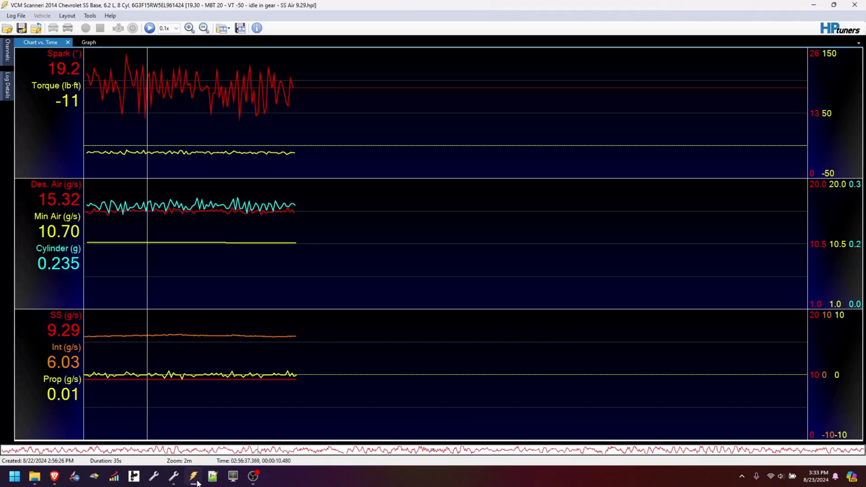
left_click(7, 28)
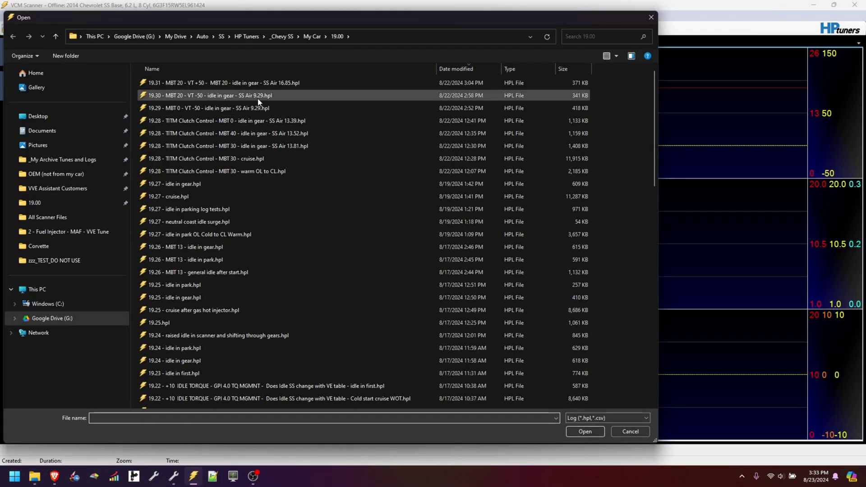
double_click(285, 83)
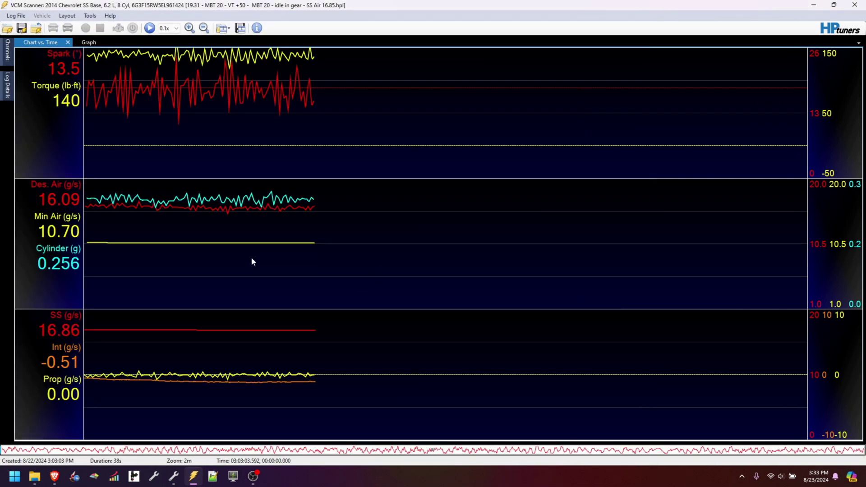
left_click_drag(237, 252, 178, 260)
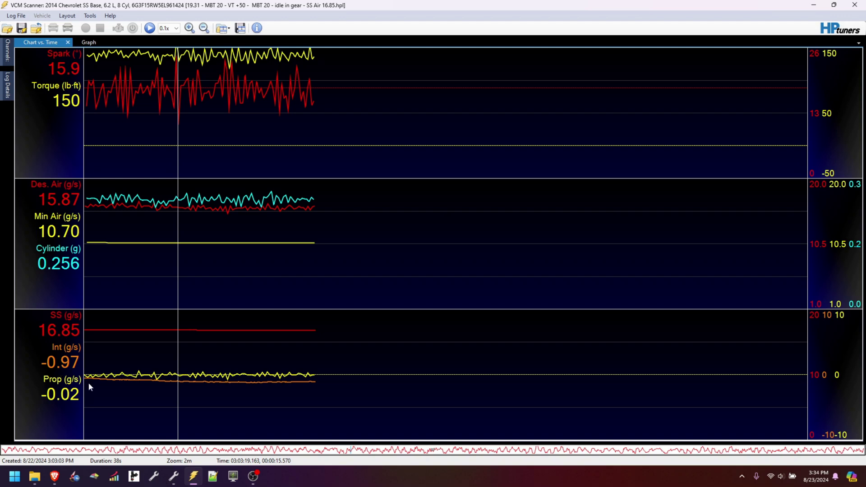
left_click_drag(93, 391, 260, 414)
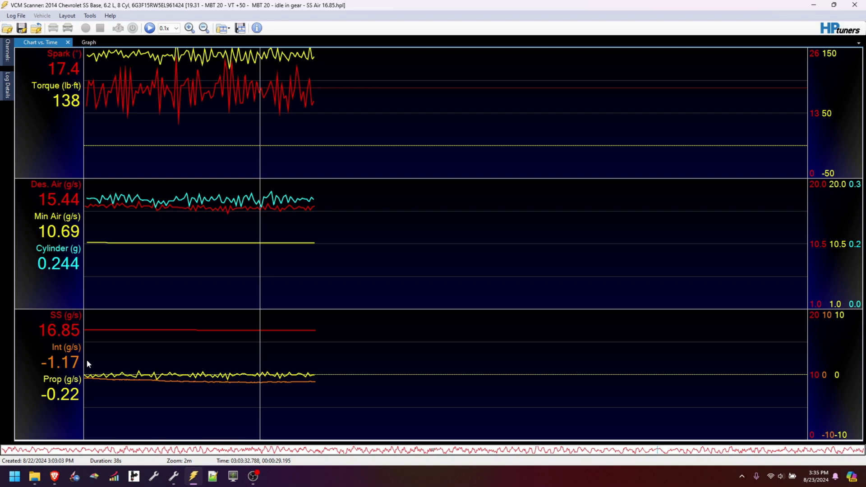
- Switch to Notepad++ and review the notes pairing MBT and torque changes with integral airflow, comparing the OEM, 20° and 14° MBT lines
key("alt+Tab")
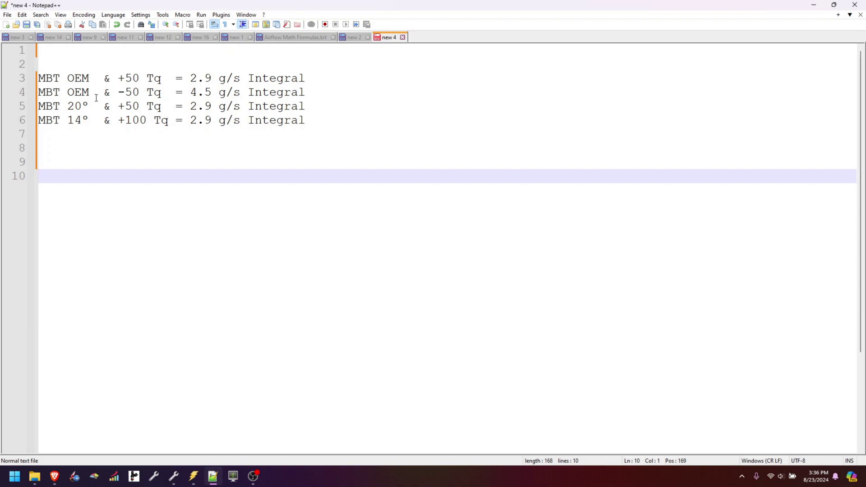
left_click_drag(112, 79, 140, 92)
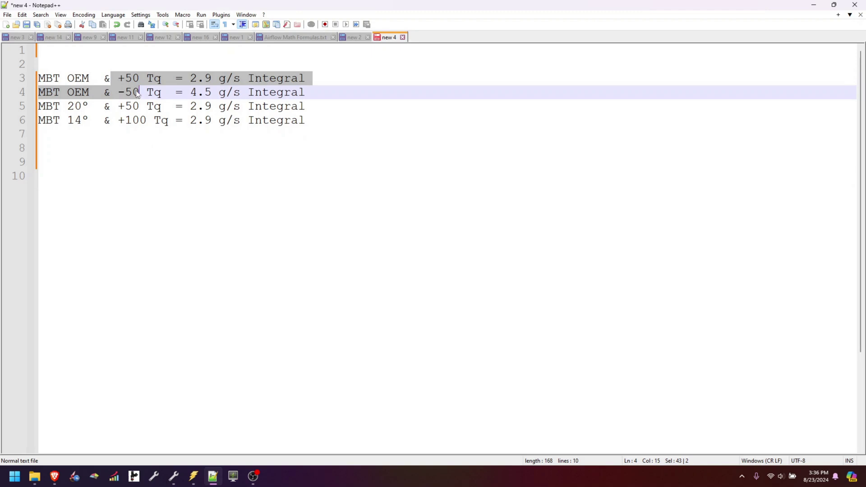
left_click(164, 121)
left_click_drag(190, 92, 215, 91)
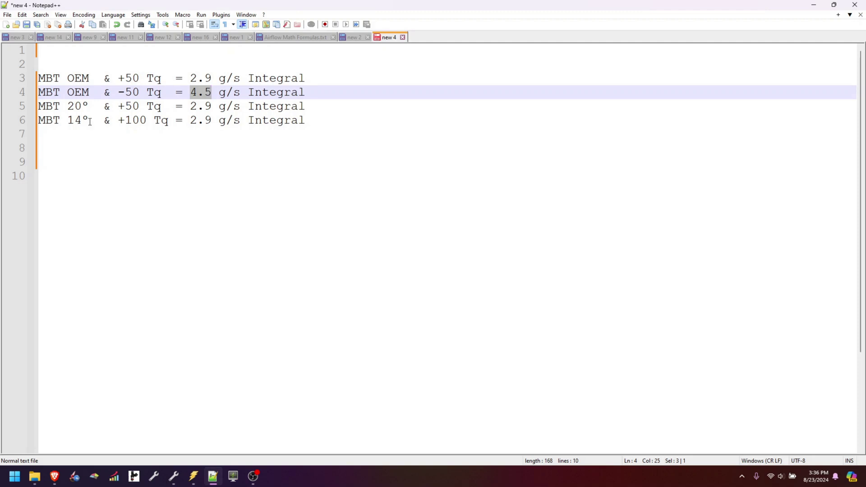
left_click_drag(90, 118, 39, 106)
left_click(94, 153)
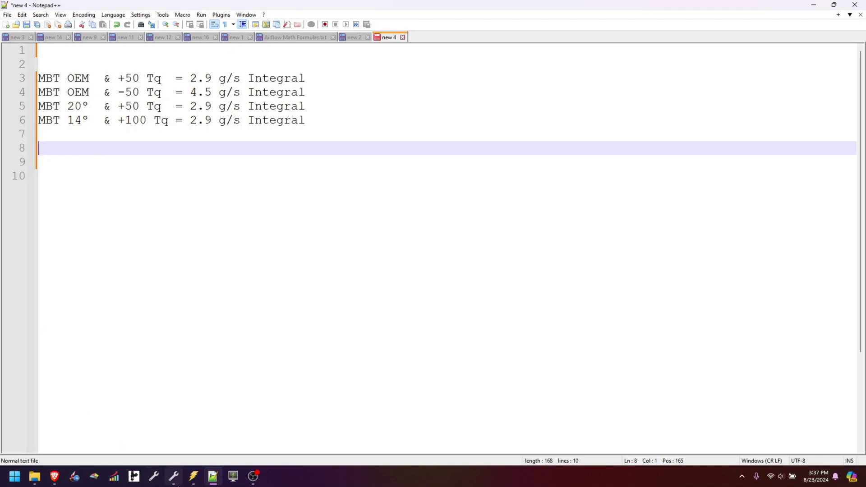
- In VCM Editor, load the OEM 2014 Chevy SS stock A6 tune for comparison and check its Max Torque Timing at 400–1,200 rpm up to 0.24 g
left_click(174, 475)
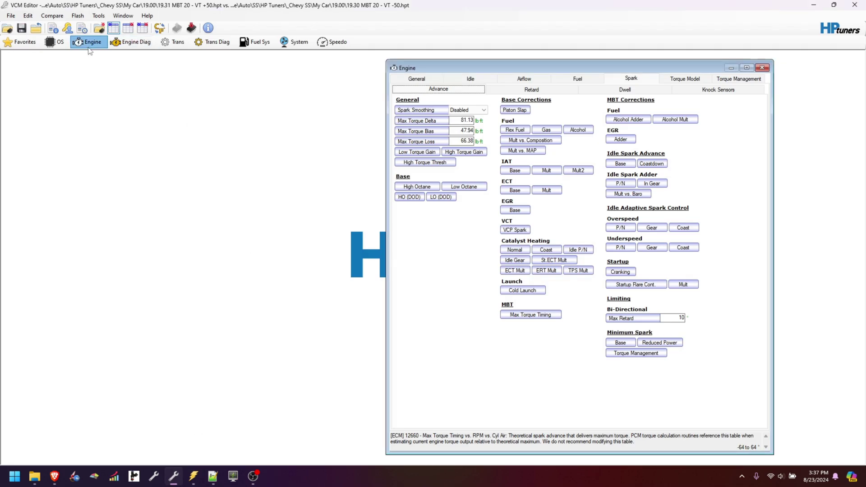
left_click(52, 16)
left_click(63, 24)
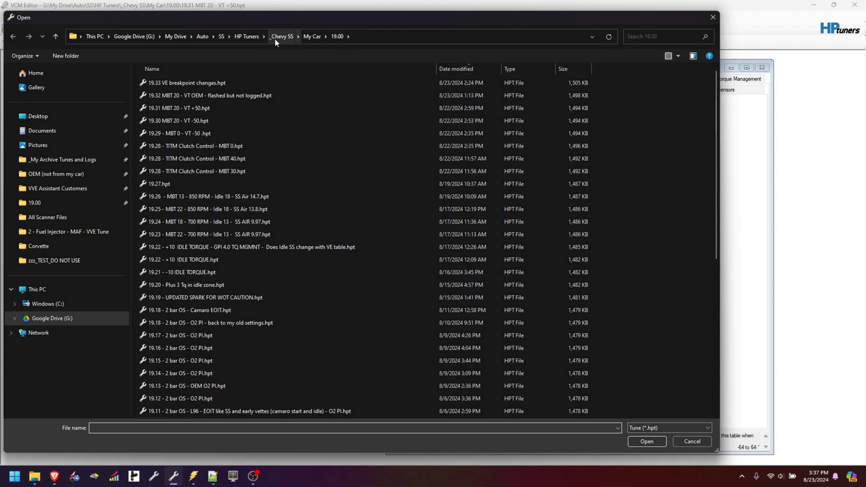
left_click(282, 36)
double_click(185, 94)
left_click(186, 83)
double_click(186, 84)
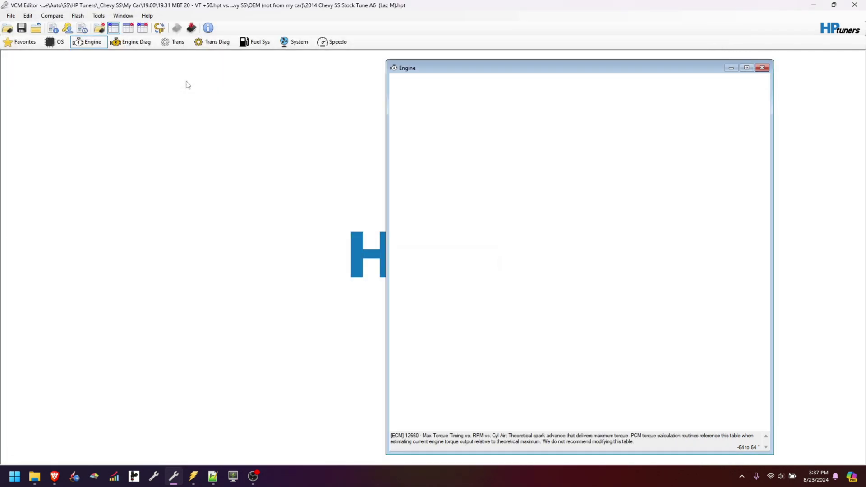
left_click(524, 317)
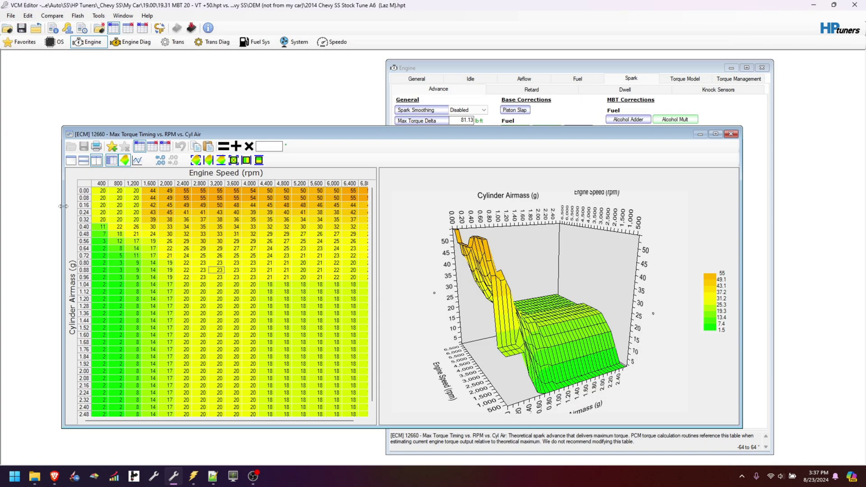
left_click_drag(140, 213, 103, 192)
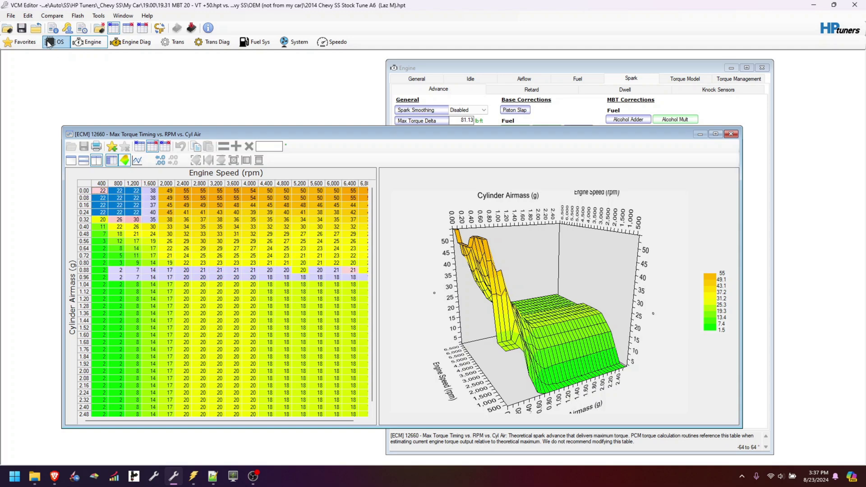
- Load "2013 Chevrolet Corvette A6 Stock Tune.hpt" from Documents > HP Tuners > Logs and Tunes - Examples > Corvette as the comparison file
left_click(52, 16)
left_click(54, 26)
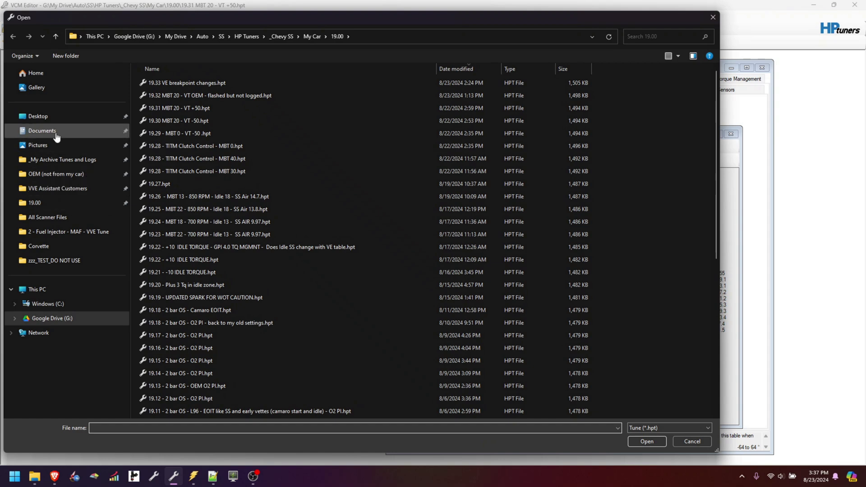
left_click(45, 130)
key("h")
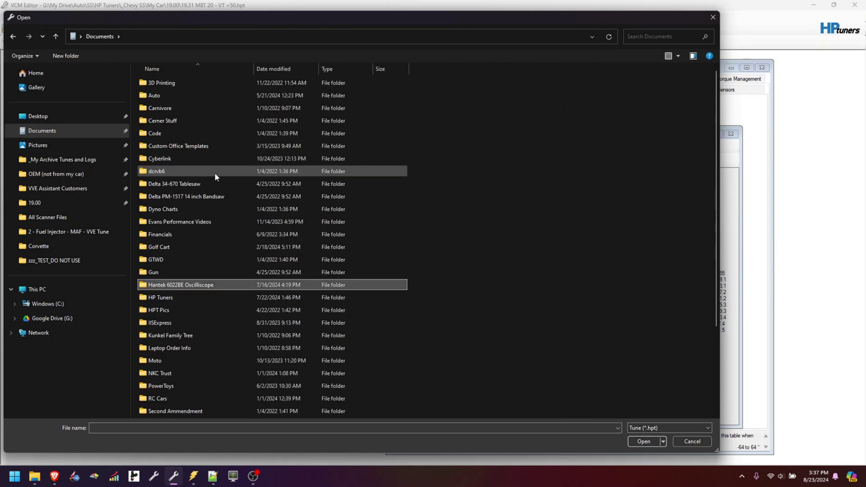
key("p")
key("Return")
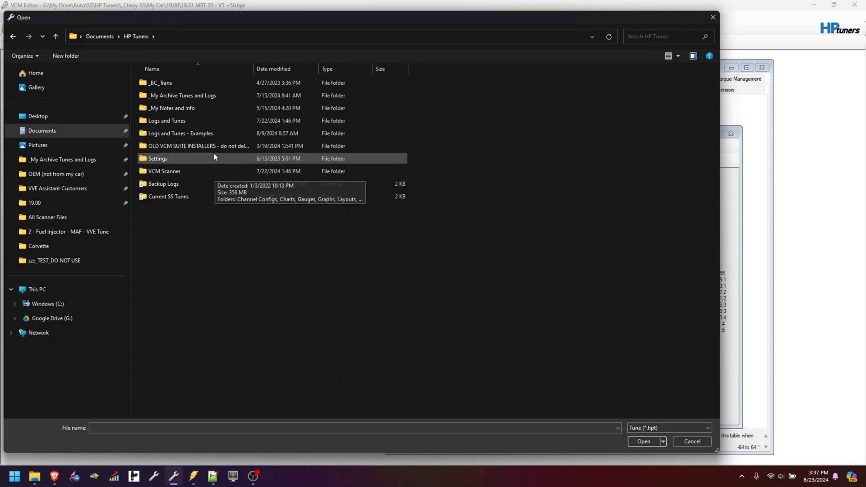
double_click(205, 133)
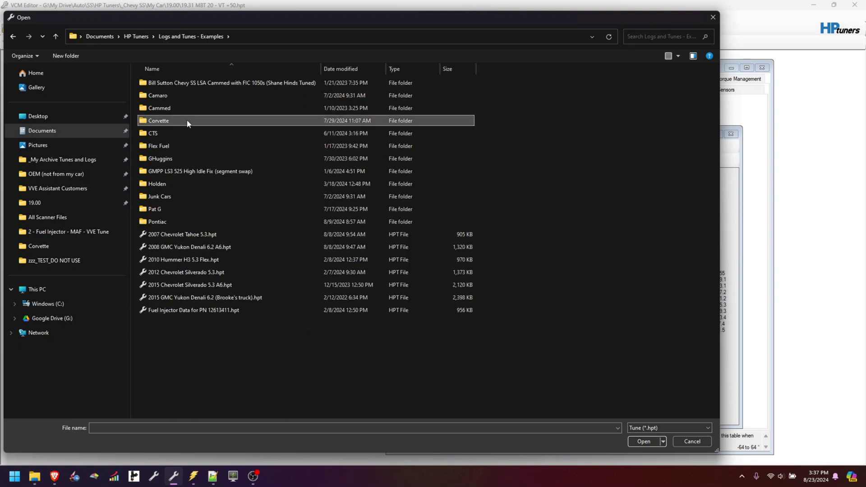
double_click(187, 120)
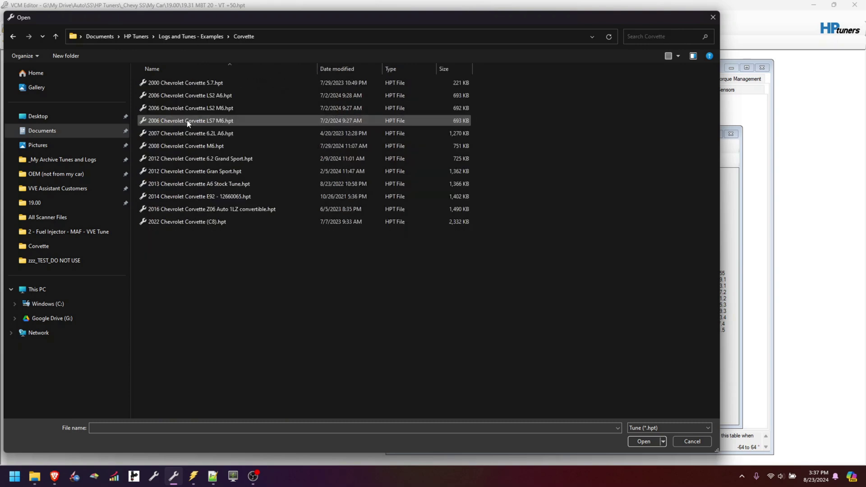
double_click(218, 185)
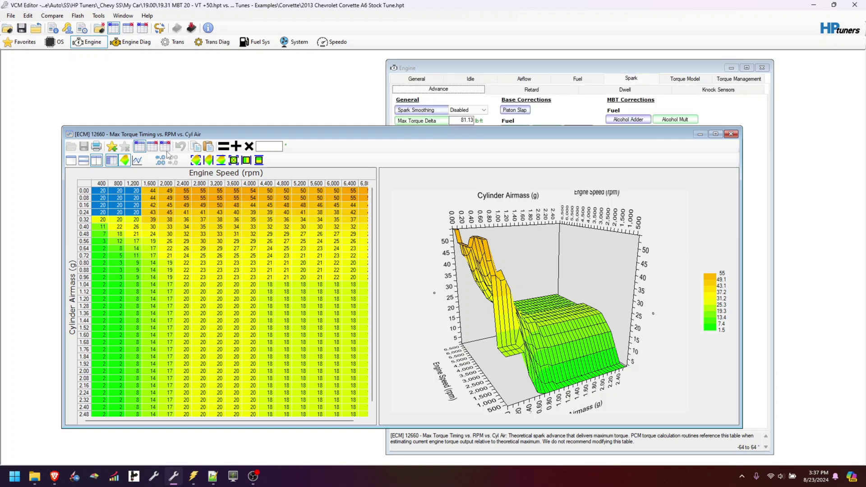
- Display the comparison file's Max Torque Timing table and examine its 3D surface from the low-rpm, low-airmass side
left_click(152, 146)
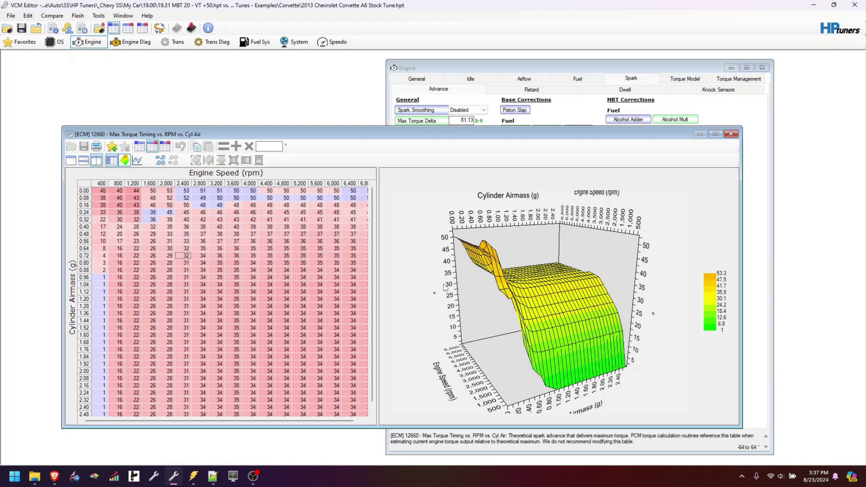
left_click_drag(501, 295, 450, 281)
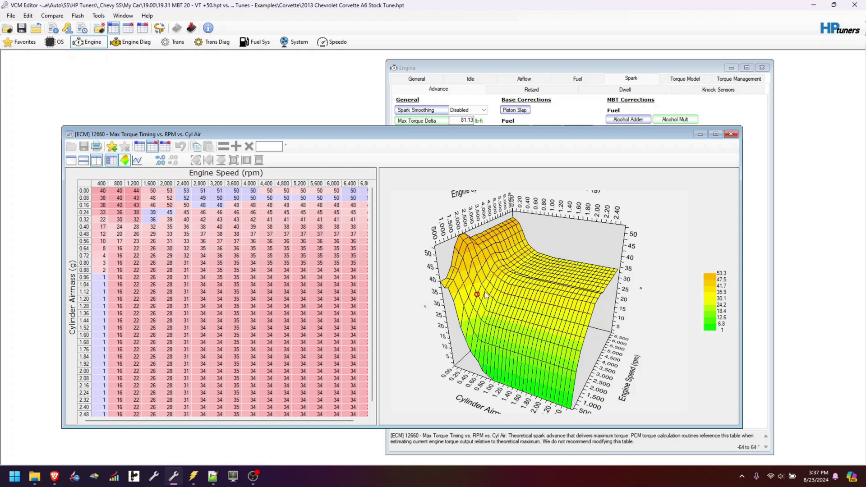
left_click_drag(450, 286, 487, 290)
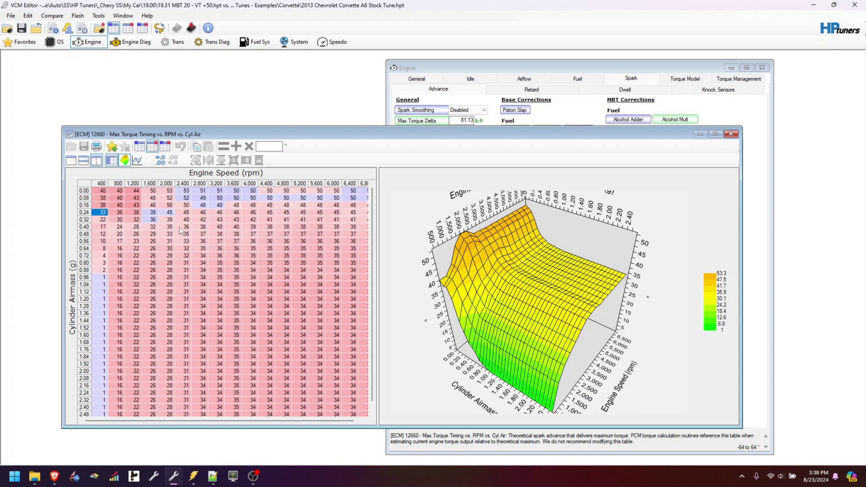